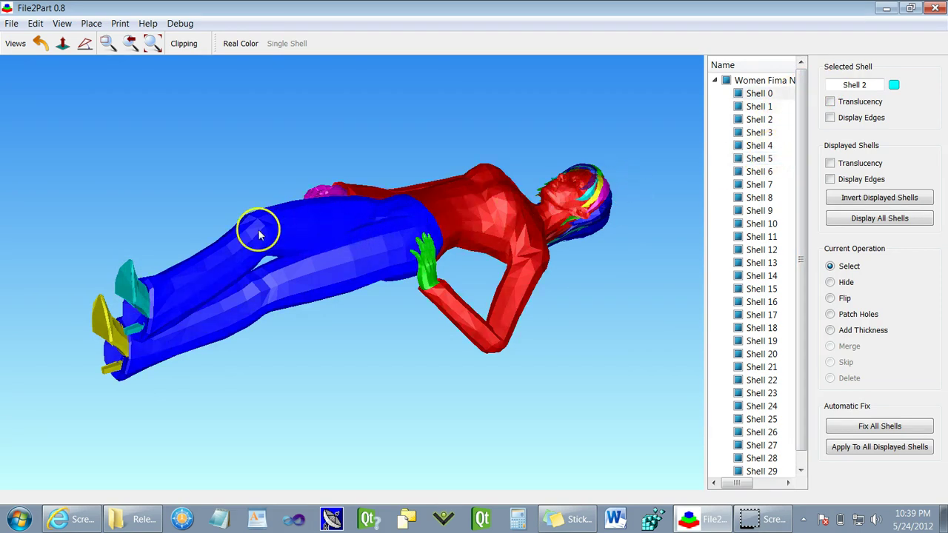
Step: Switch the woman model to Real Color display so her textures show
click(232, 45)
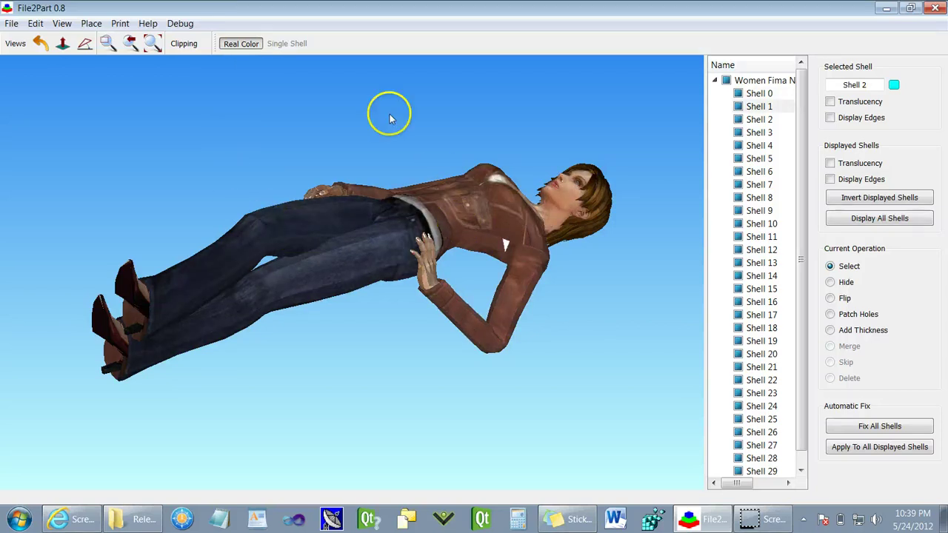
Step: Turn Real Color off, select the legs (Shell 0), and briefly preview Translucency and Display Edges
click(237, 44)
click(259, 267)
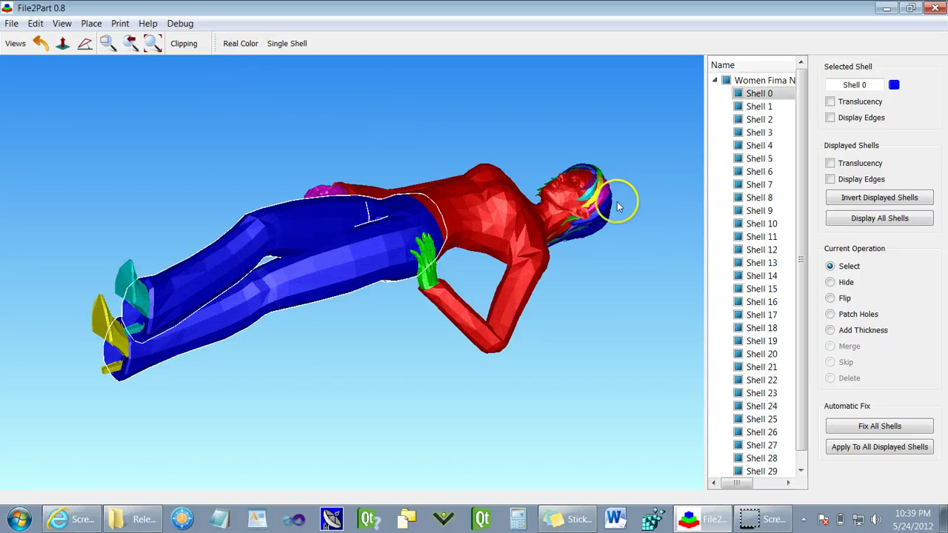
click(830, 101)
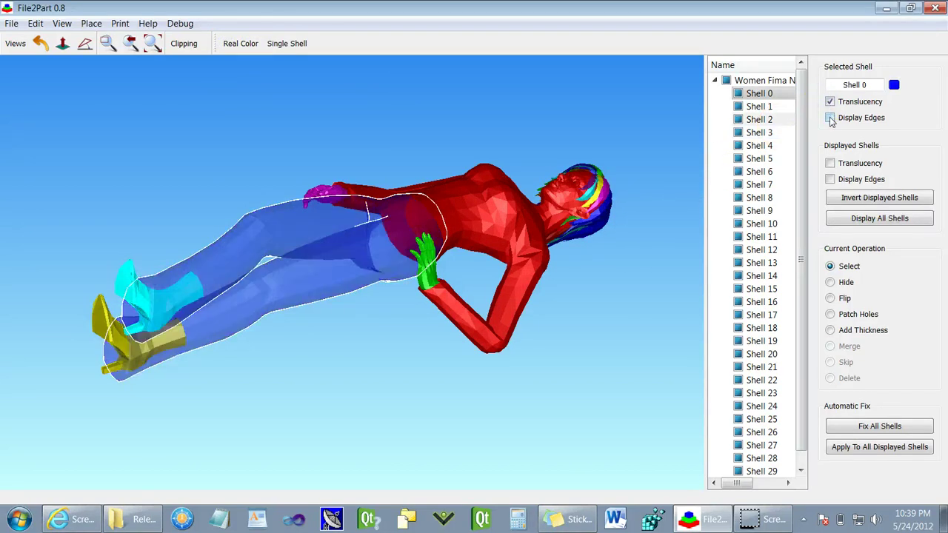
click(830, 118)
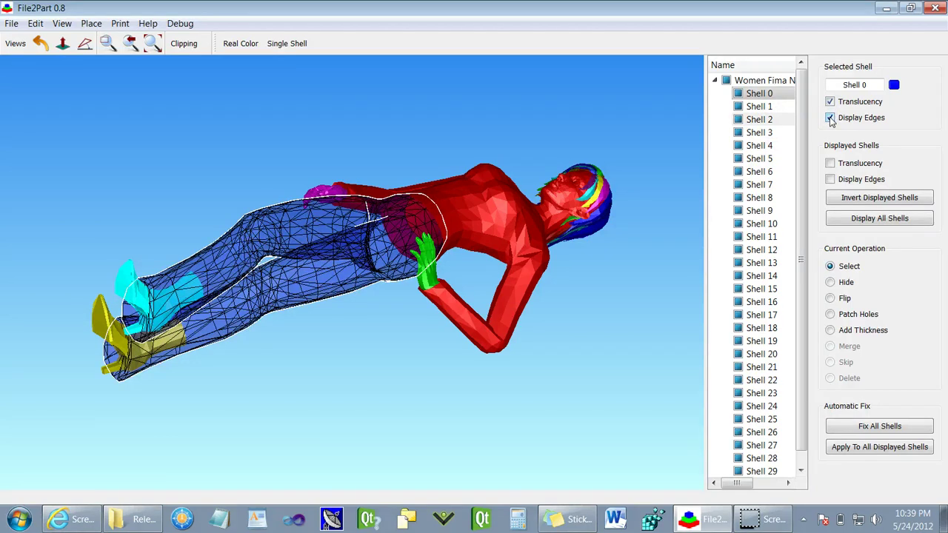
click(830, 119)
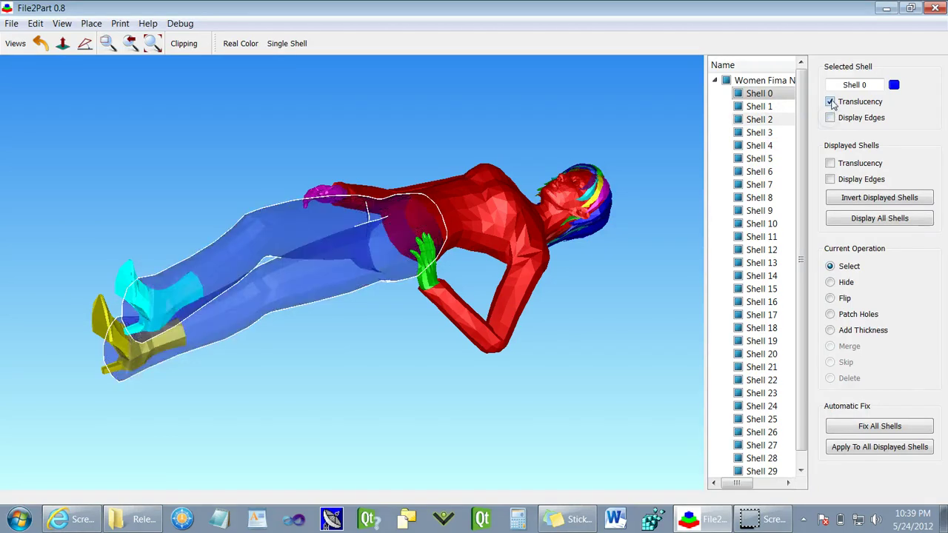
click(830, 102)
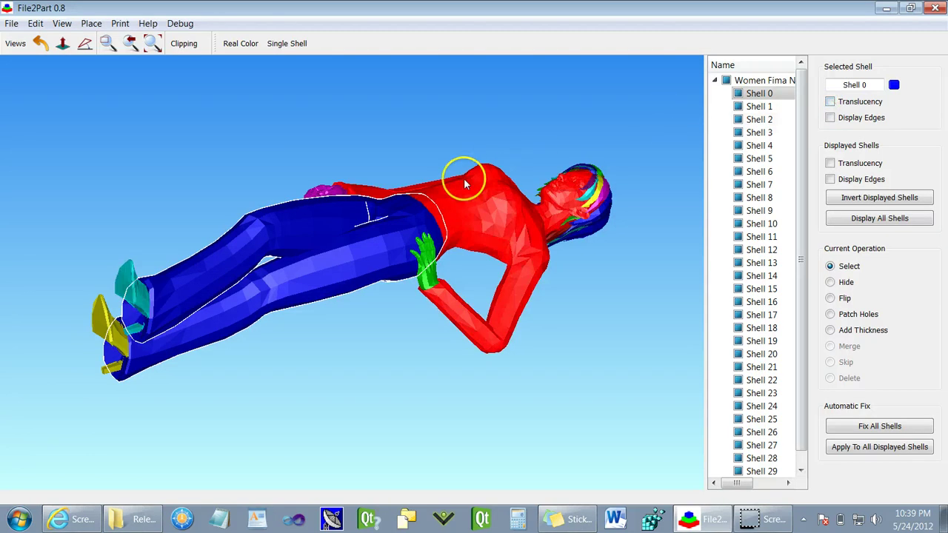
double_click(136, 300)
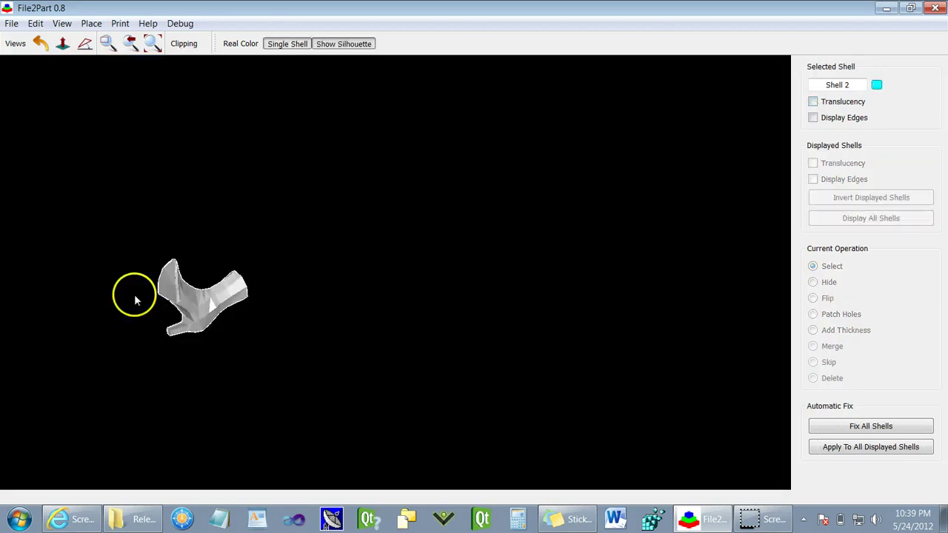
double_click(208, 305)
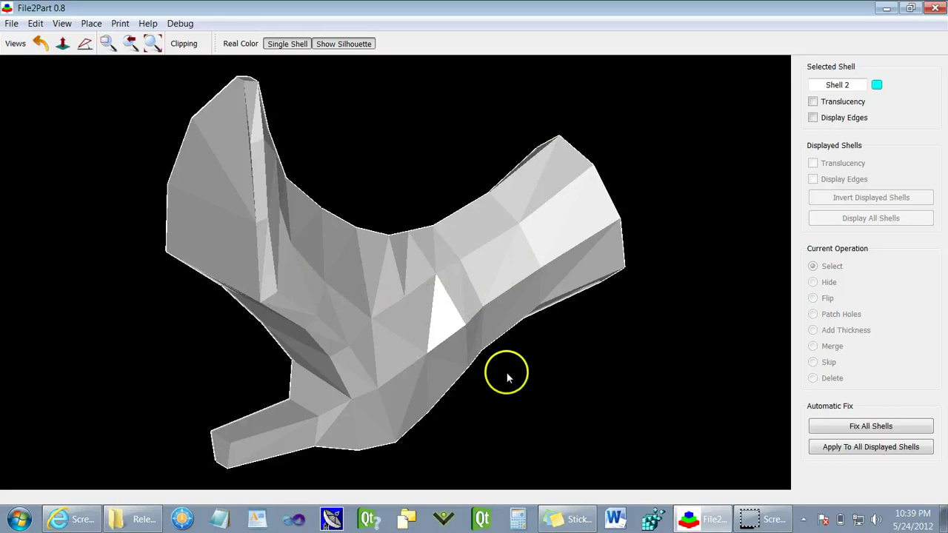
click(287, 43)
double_click(329, 106)
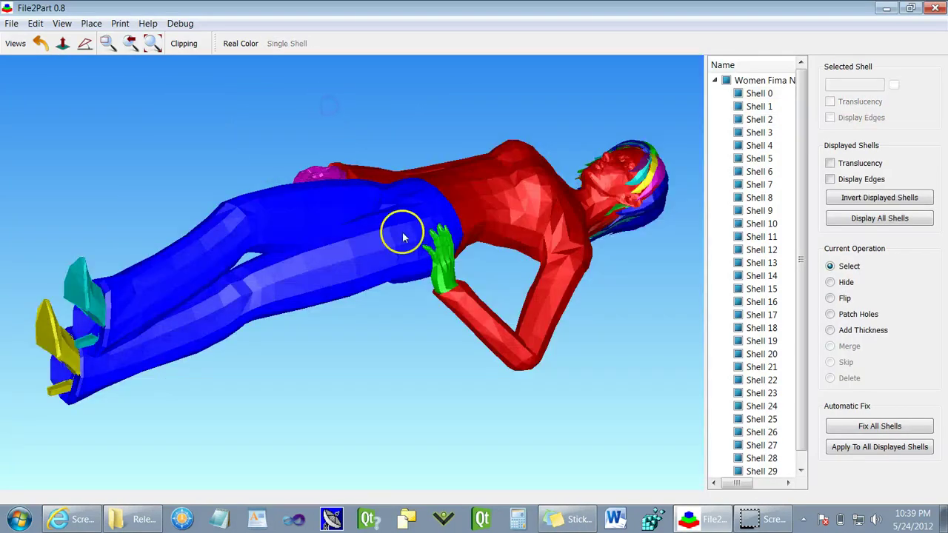
double_click(491, 215)
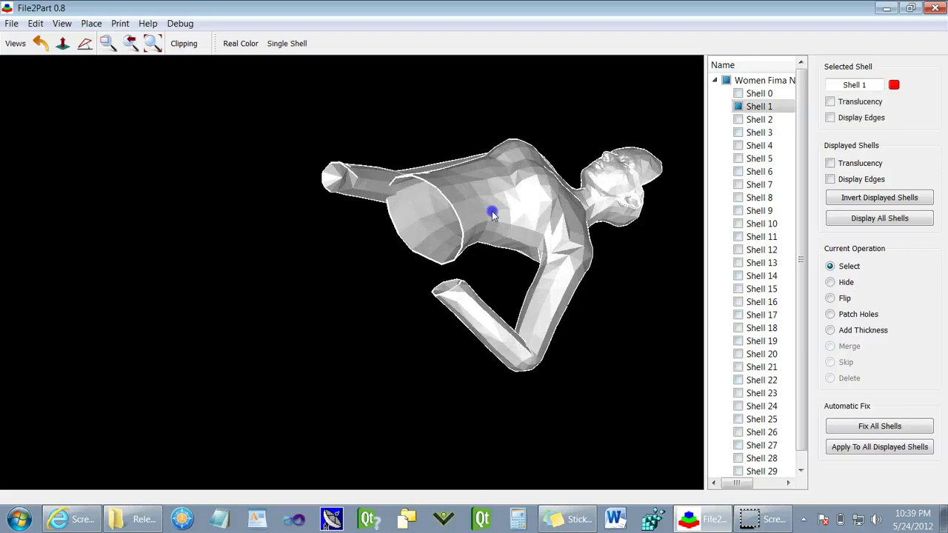
drag(508, 216, 578, 213)
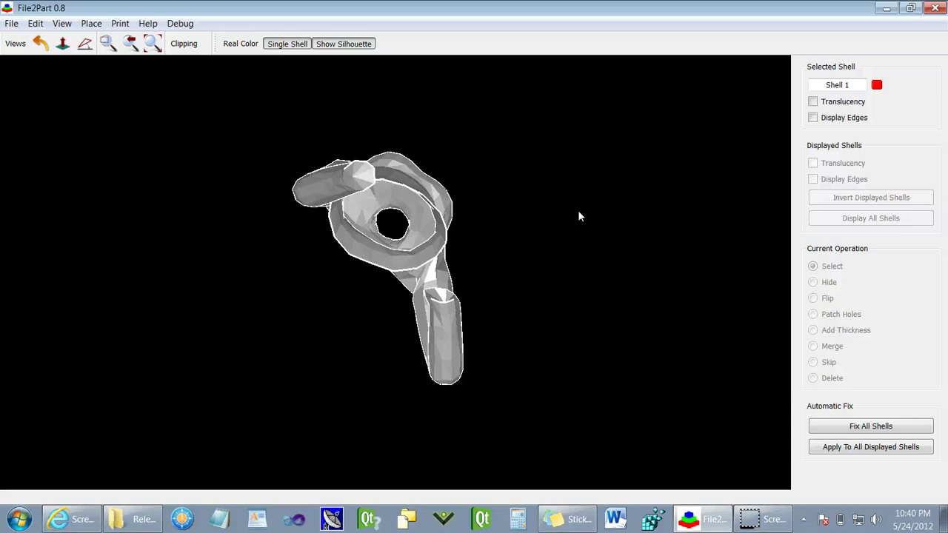
scroll(415, 215, up, 2)
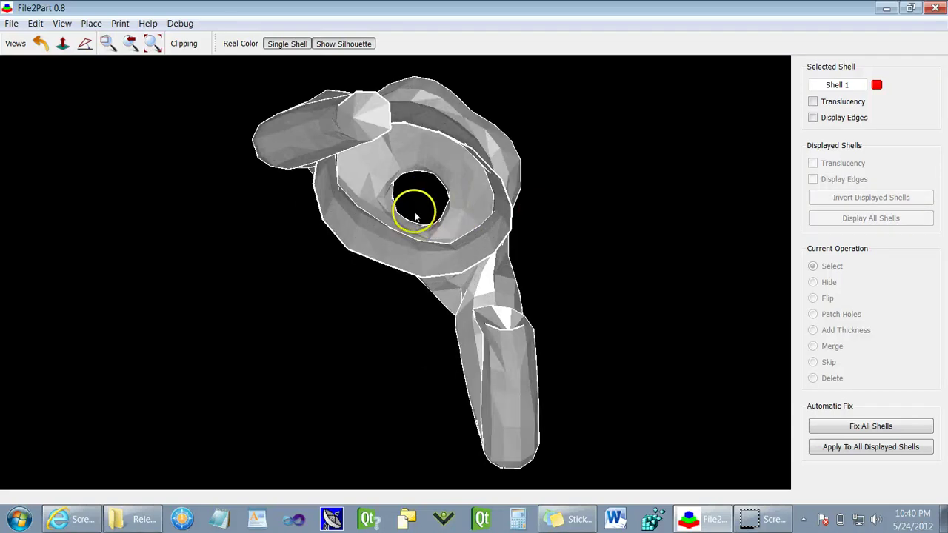
click(289, 46)
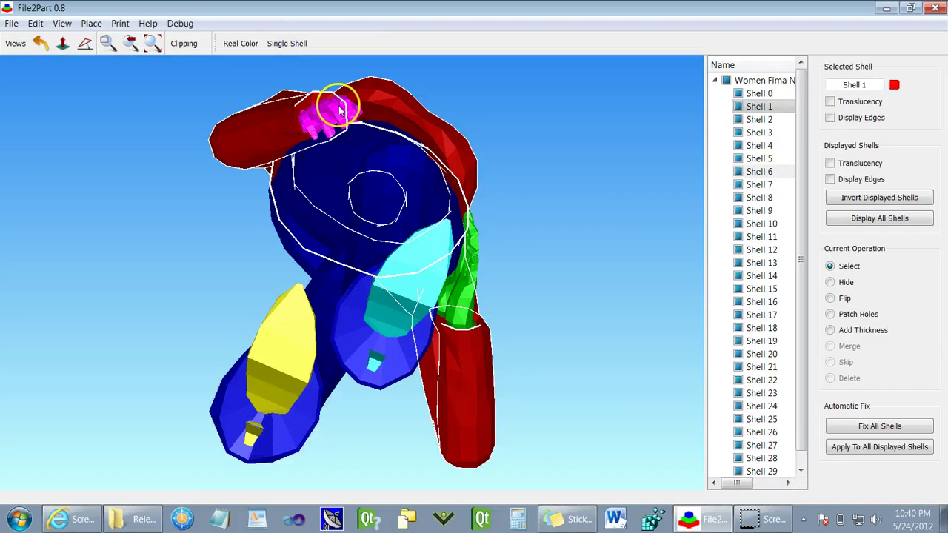
drag(588, 207, 499, 229)
click(347, 97)
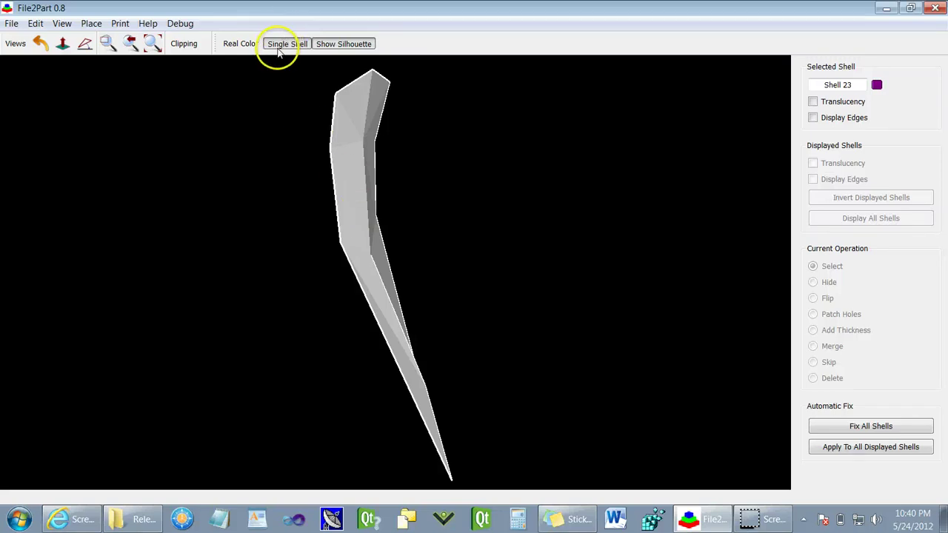
key(alt+p)
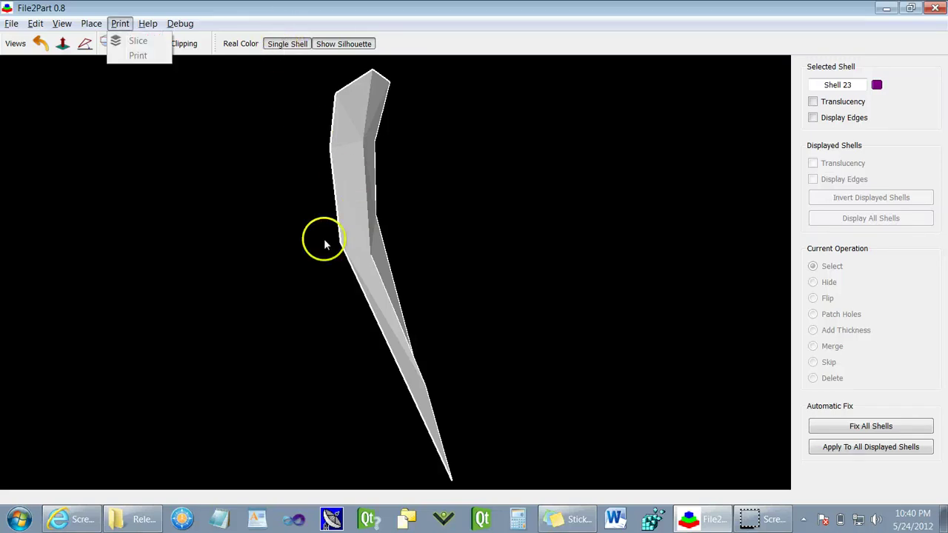
click(280, 44)
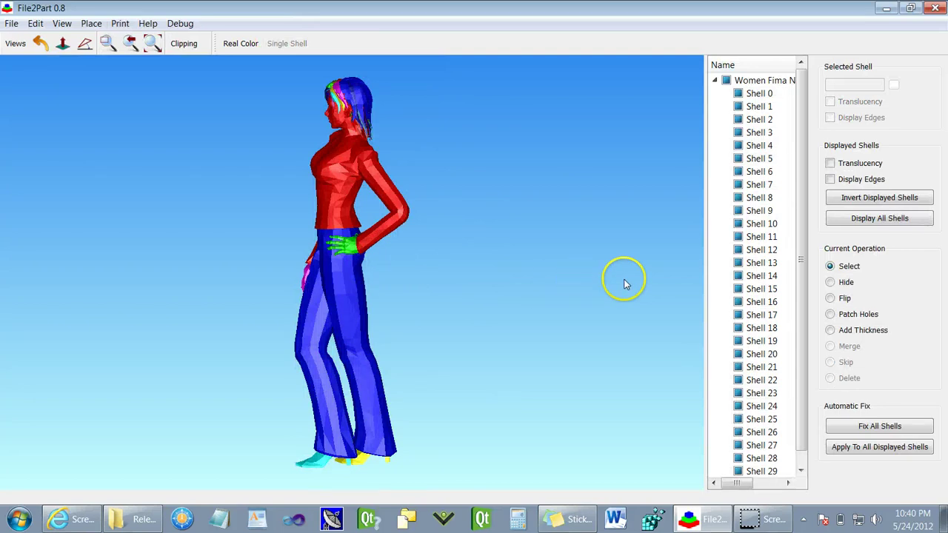
Step: Hide the face, shirt, hands, pants, ring and both boot shells, then fit the hair in view
click(832, 283)
click(335, 106)
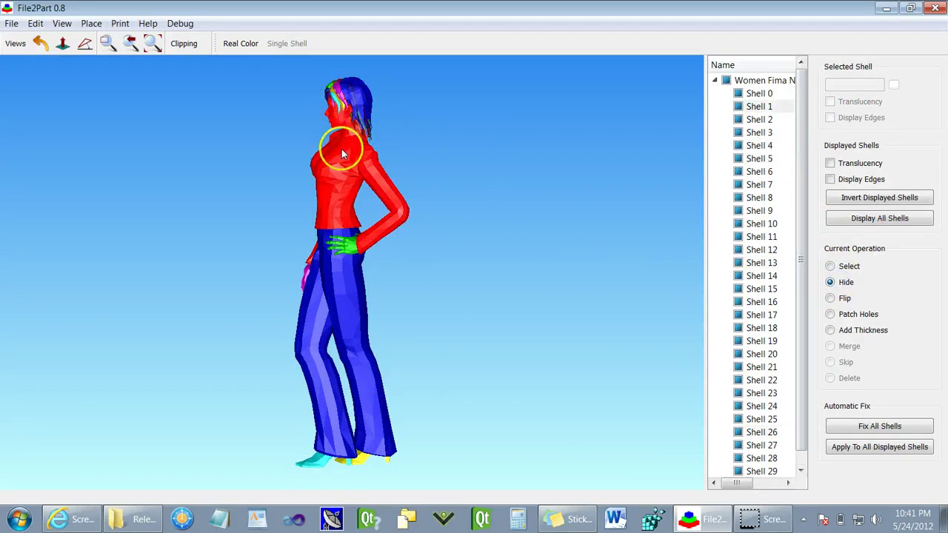
click(341, 158)
click(345, 228)
click(344, 248)
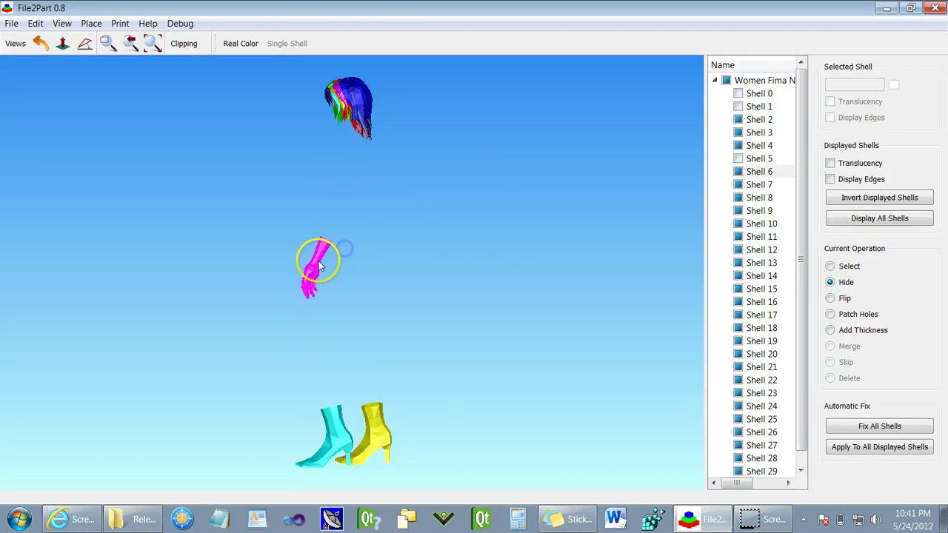
click(318, 260)
click(372, 425)
click(340, 431)
click(553, 260)
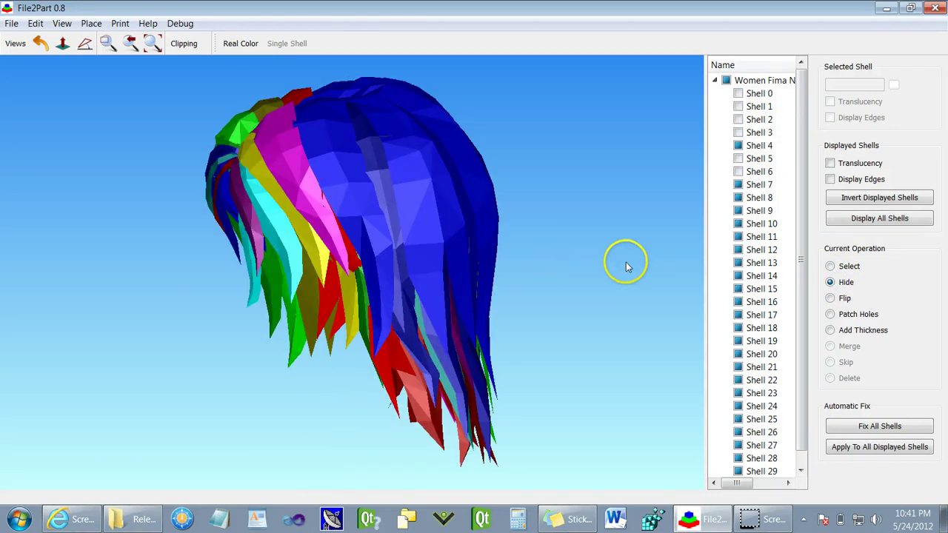
Step: Return to Select mode and rotate the hair to view it from behind
click(831, 267)
drag(557, 258, 662, 216)
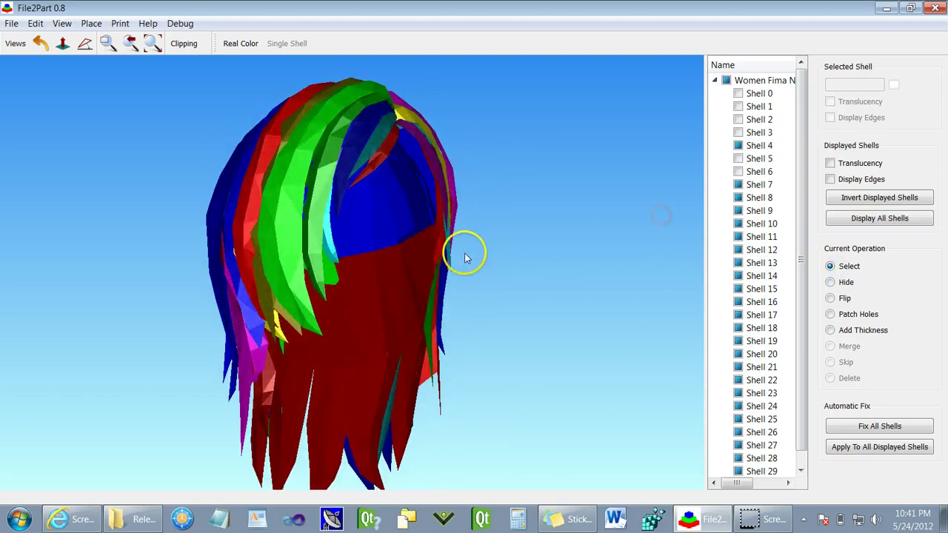
drag(466, 254, 449, 256)
scroll(448, 260, up, 2)
scroll(447, 259, up, 2)
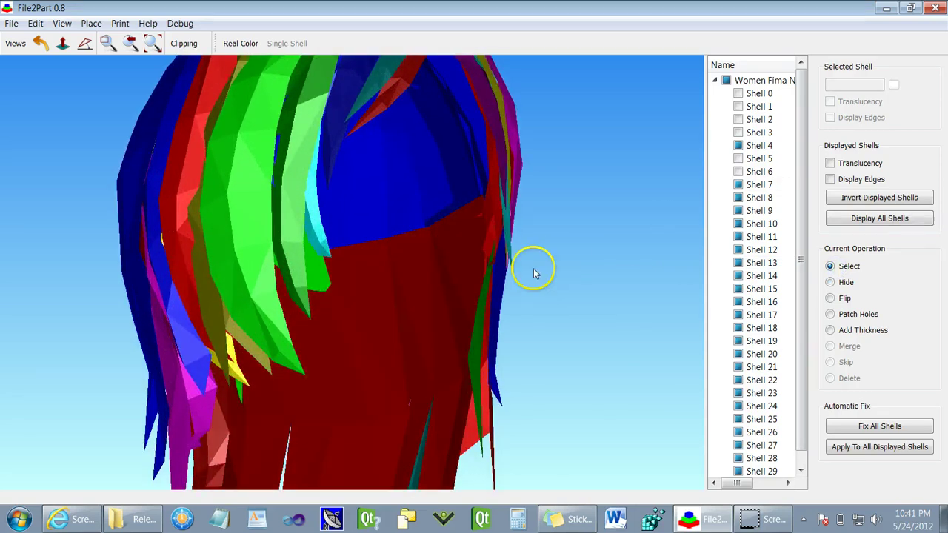
Step: Check several thin hair strands, then apply Add Thickness to all 24 displayed hair shells
click(853, 331)
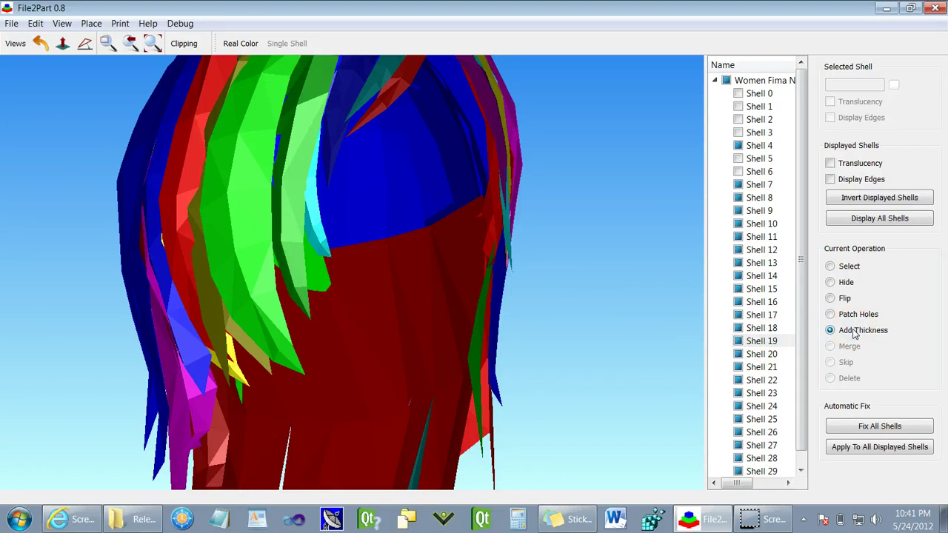
click(504, 194)
click(504, 194)
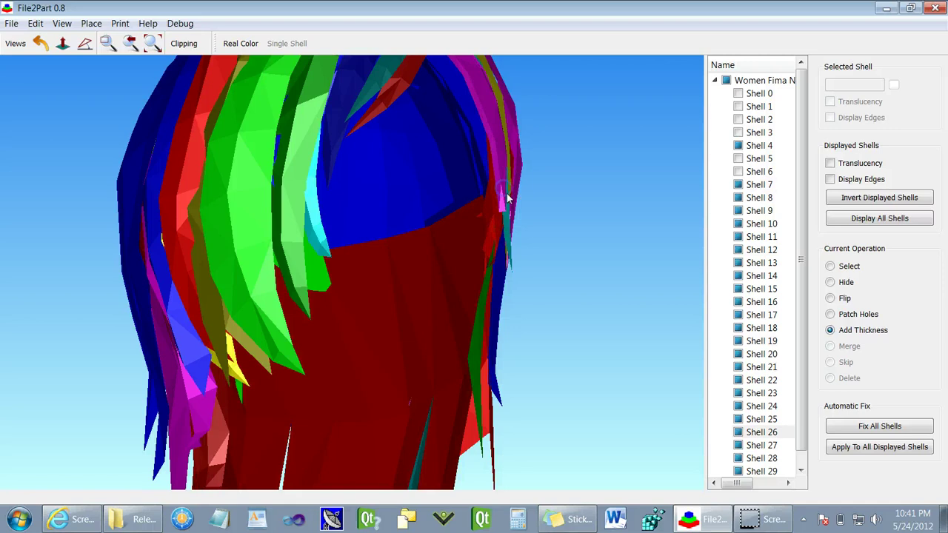
click(508, 204)
click(493, 258)
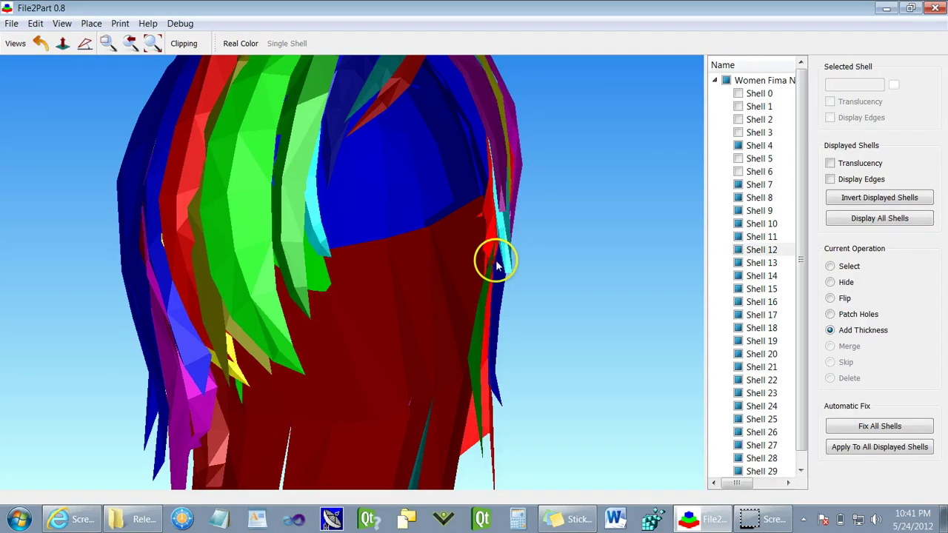
click(480, 318)
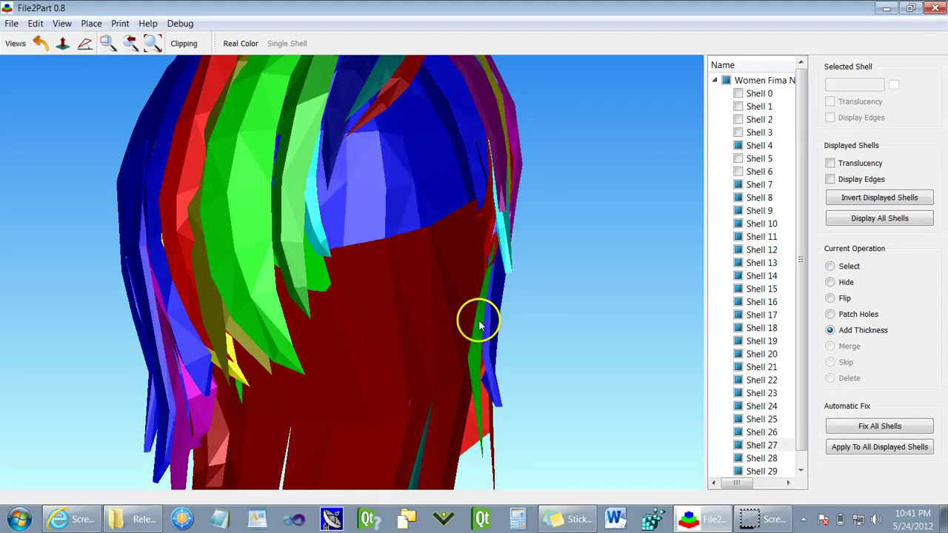
click(740, 419)
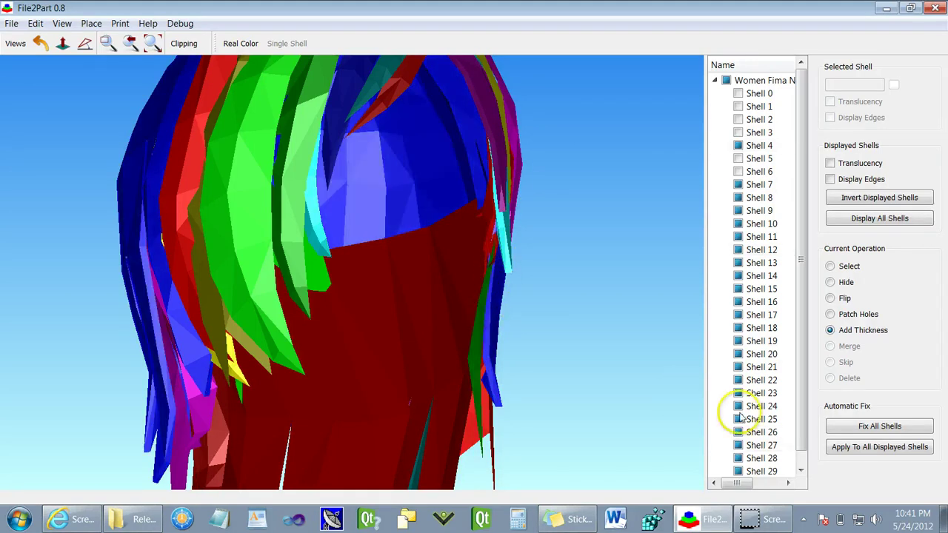
click(864, 448)
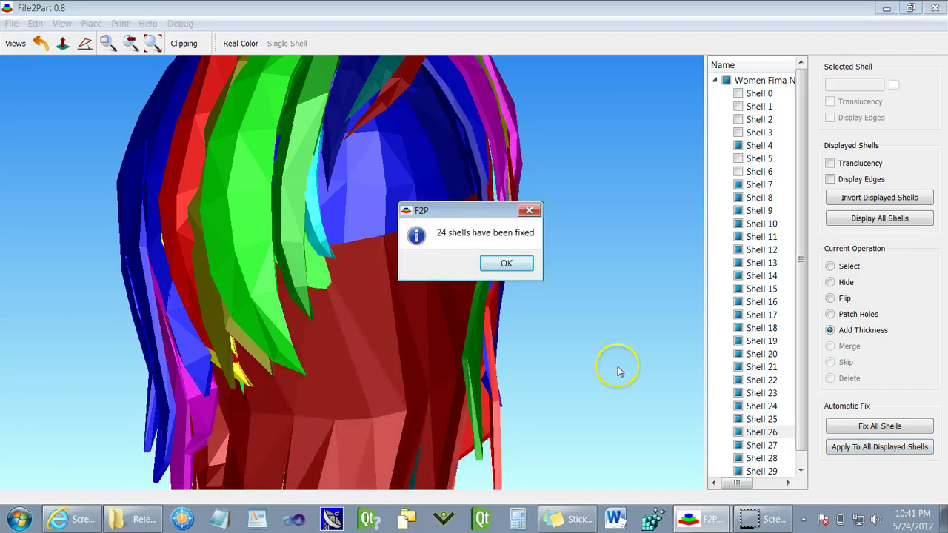
click(500, 268)
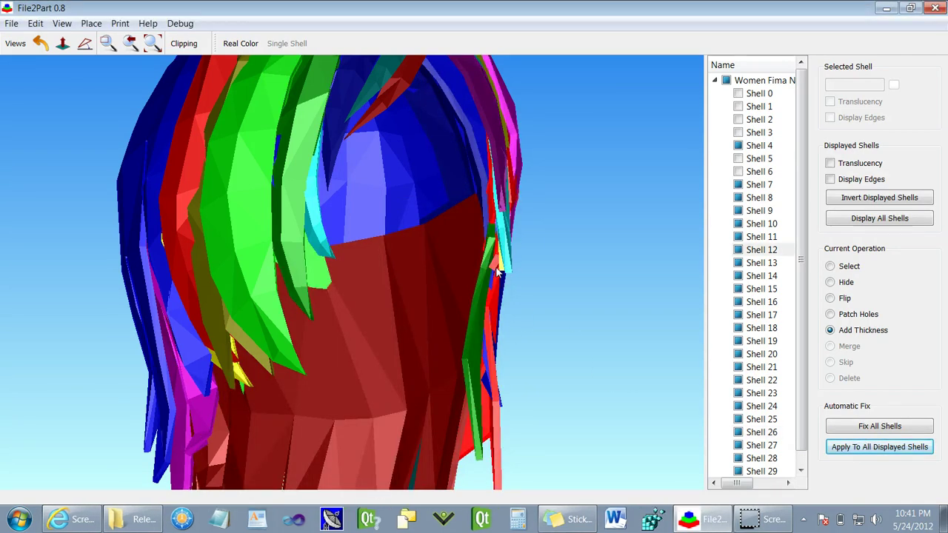
Step: Invert the displayed shells to show the body and turn the head toward the ear hole
click(915, 198)
click(560, 253)
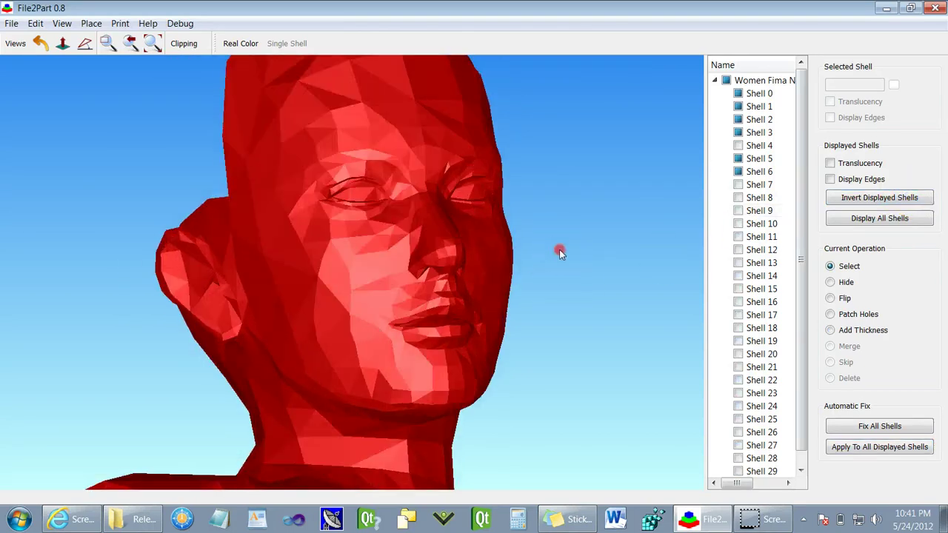
drag(560, 253, 663, 396)
scroll(300, 330, up, 2)
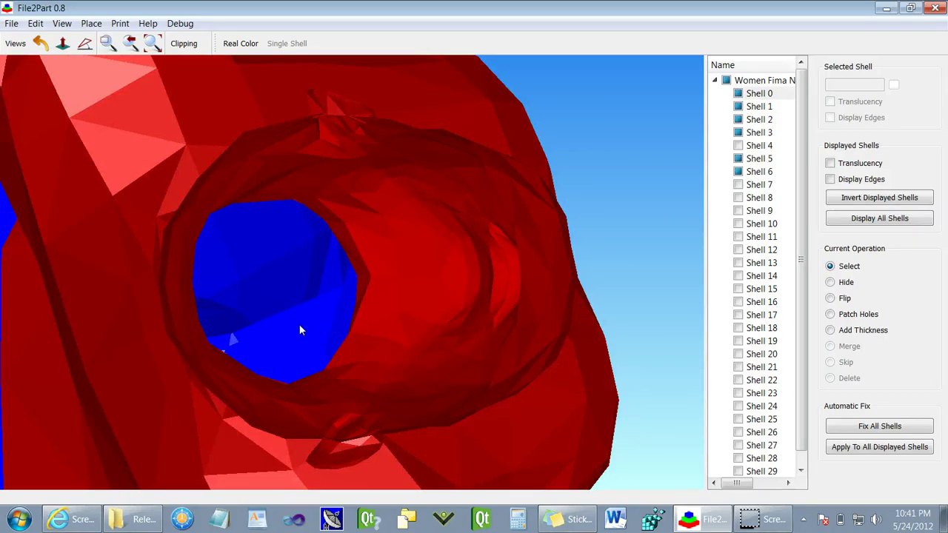
Step: Patch the hole in the red body shell near the ear and inspect the result
click(460, 304)
click(480, 303)
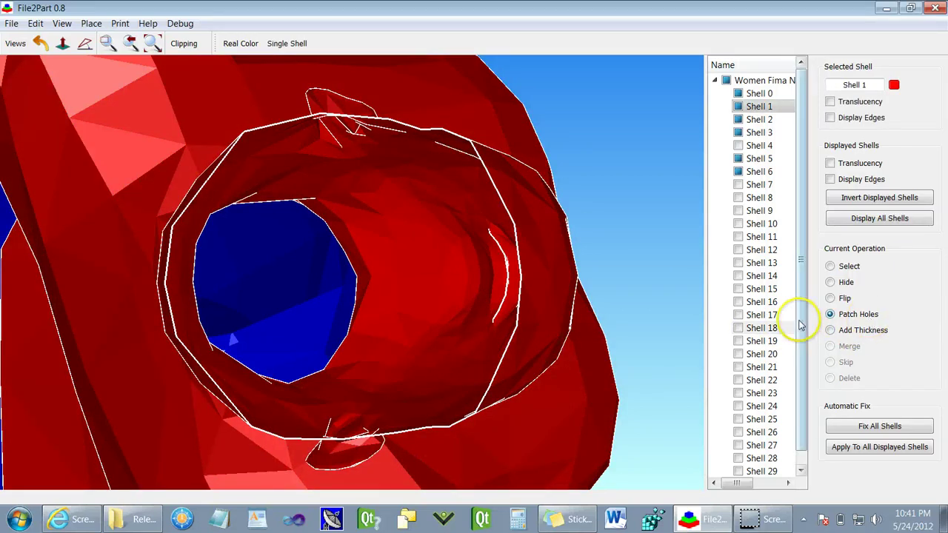
click(459, 314)
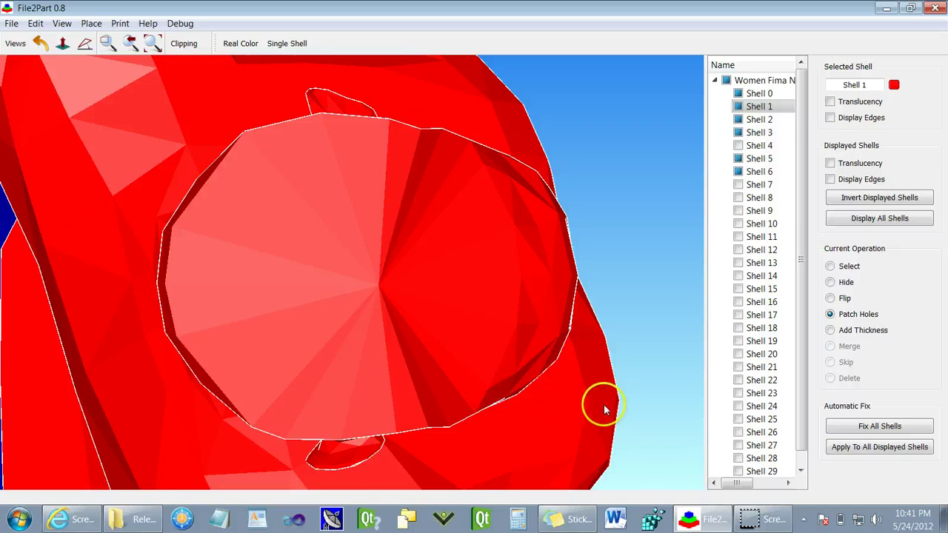
mouse_move(604, 404)
mouse_down()
mouse_move(592, 345)
mouse_move(599, 313)
mouse_move(667, 318)
mouse_up()
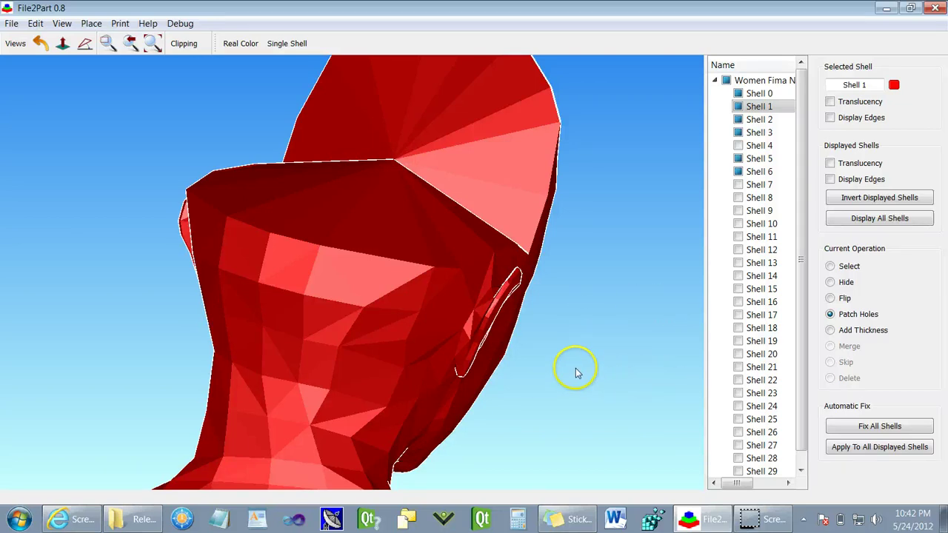
drag(578, 372, 755, 430)
Step: Select the trousers shell and inspect it on its own in Single Shell view
click(540, 394)
scroll(541, 394, down, 5)
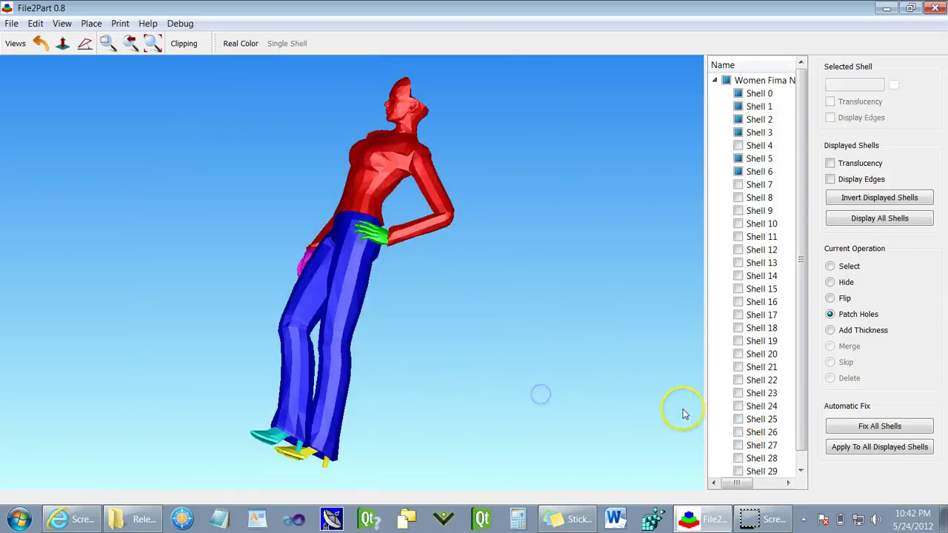
click(345, 285)
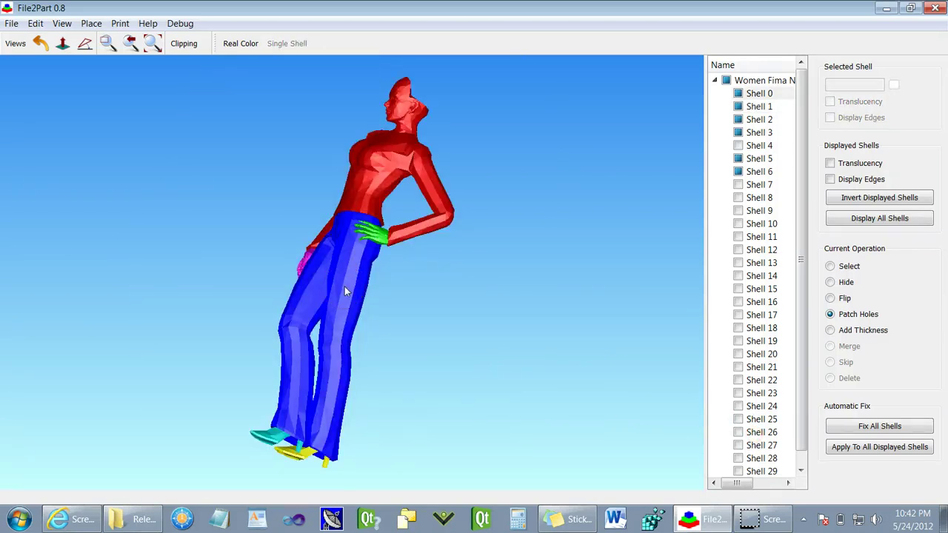
click(844, 266)
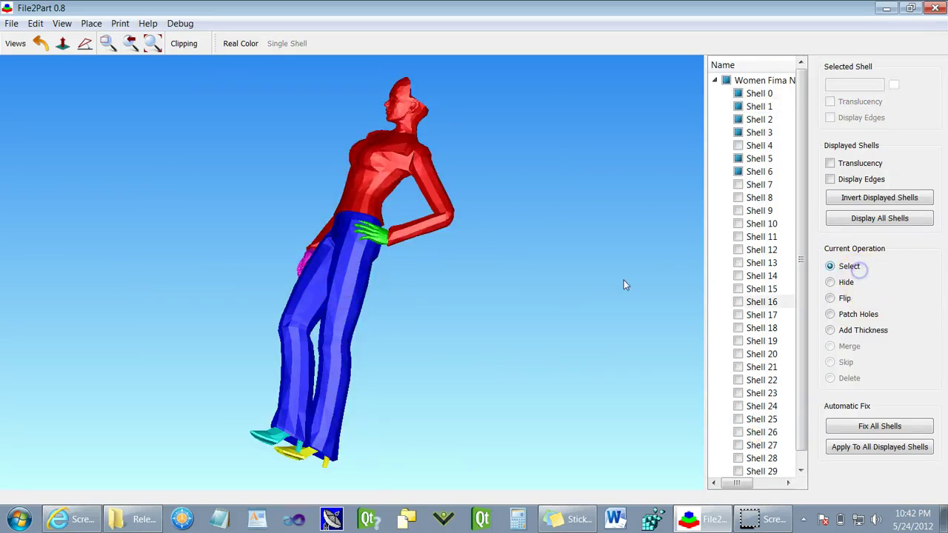
click(314, 300)
double_click(345, 292)
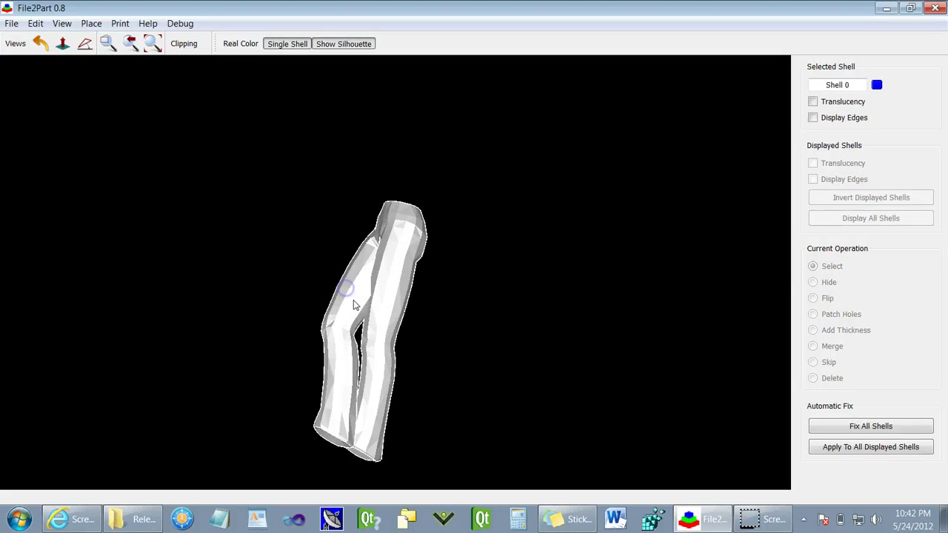
drag(345, 292, 386, 401)
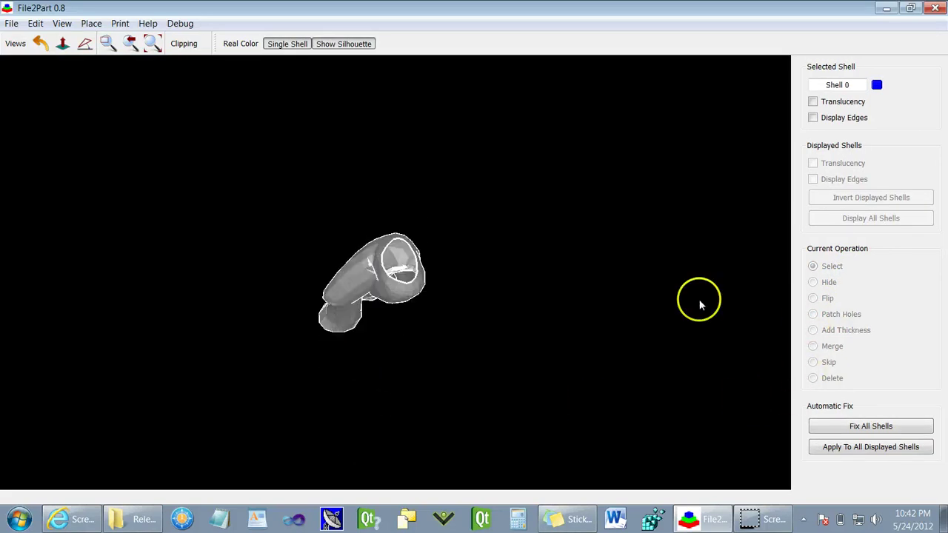
click(294, 44)
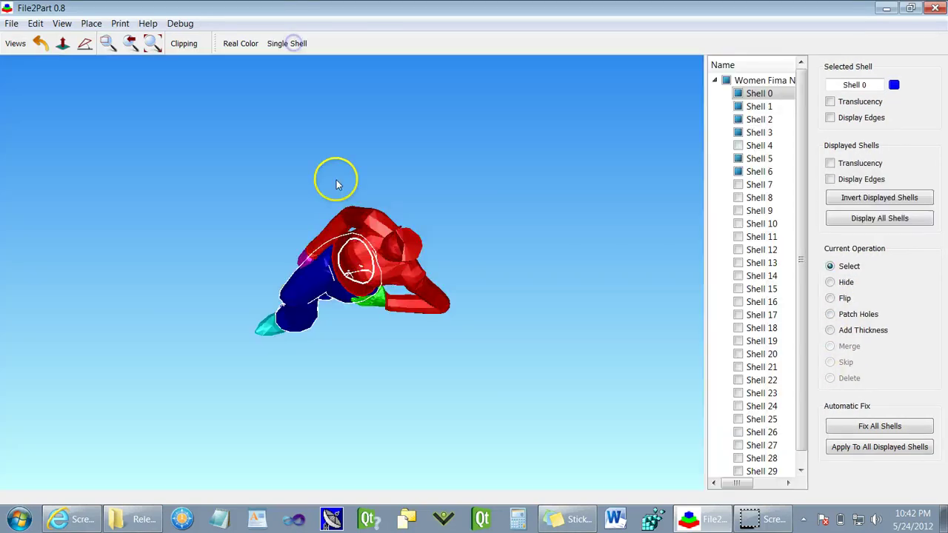
Step: Patch holes in all displayed shells, with 5 shells reported fixed
click(830, 315)
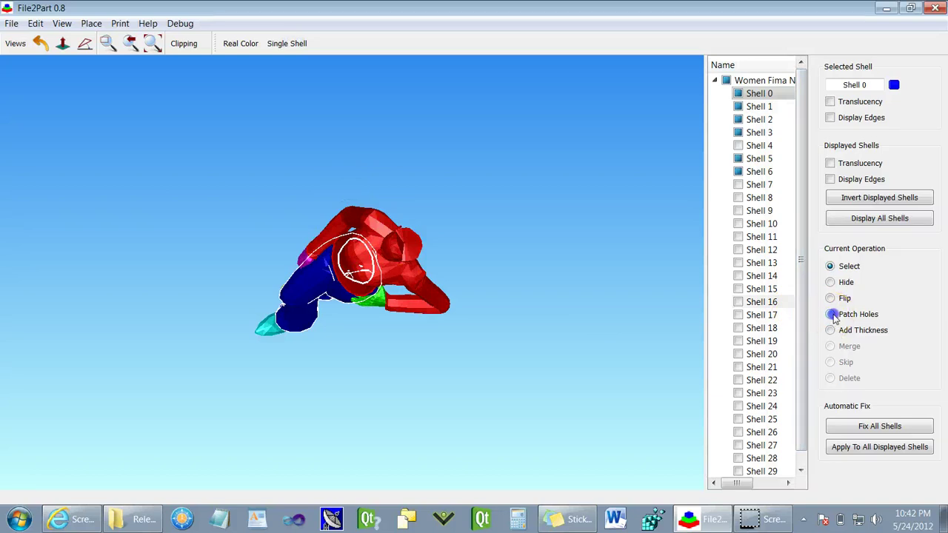
click(870, 448)
click(523, 262)
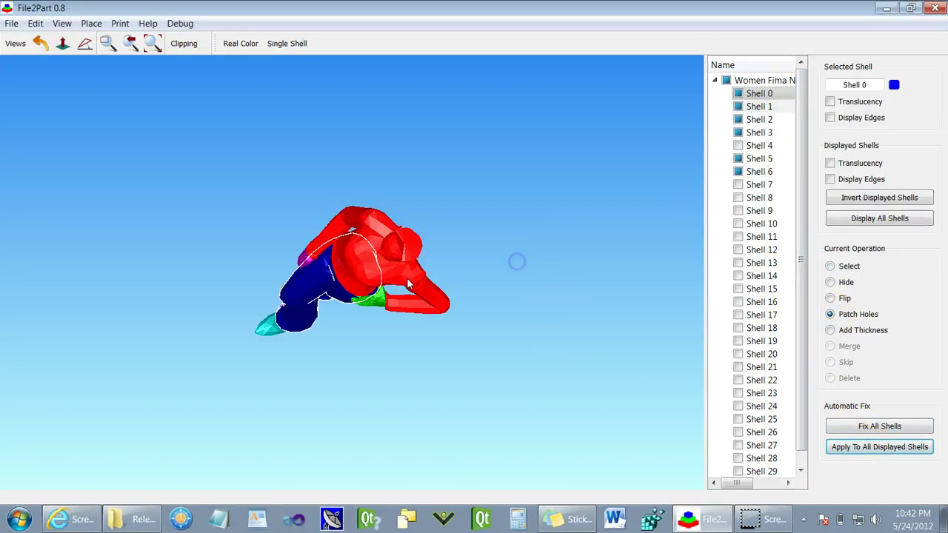
Step: Inspect a patched shell on its own, then rotate the full figure to lie flat
click(329, 280)
click(329, 280)
drag(411, 318, 495, 278)
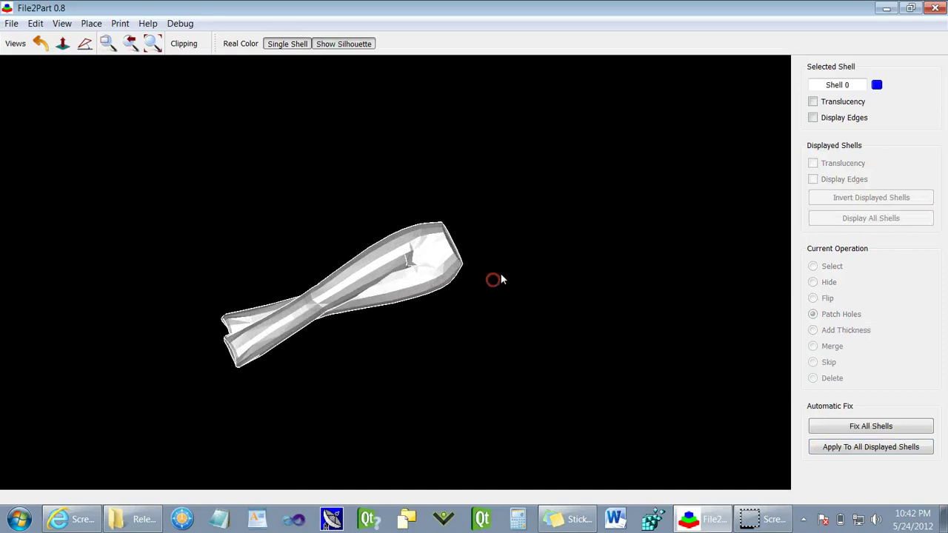
click(286, 44)
drag(377, 265, 375, 198)
Step: Slice the model into print layers and drag the layer slider to preview Layer 735
click(241, 42)
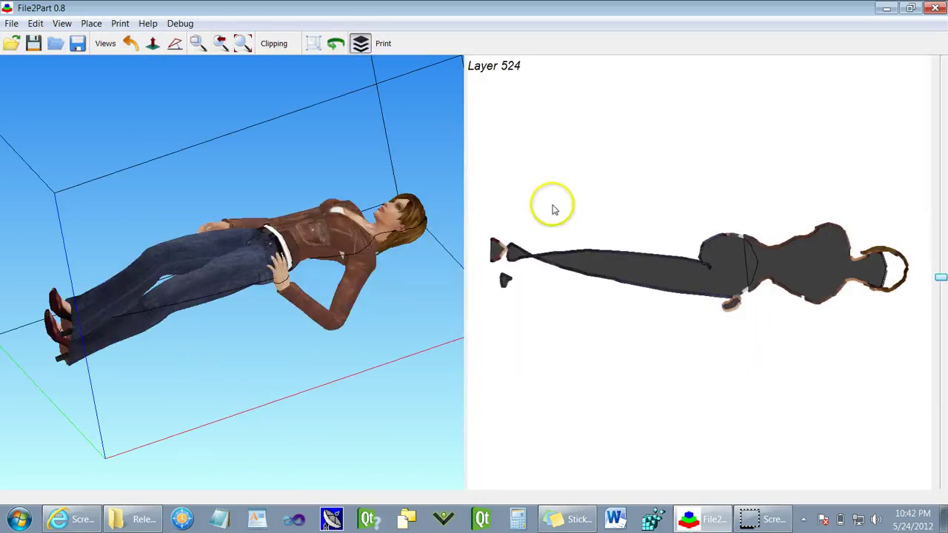
drag(941, 276, 940, 193)
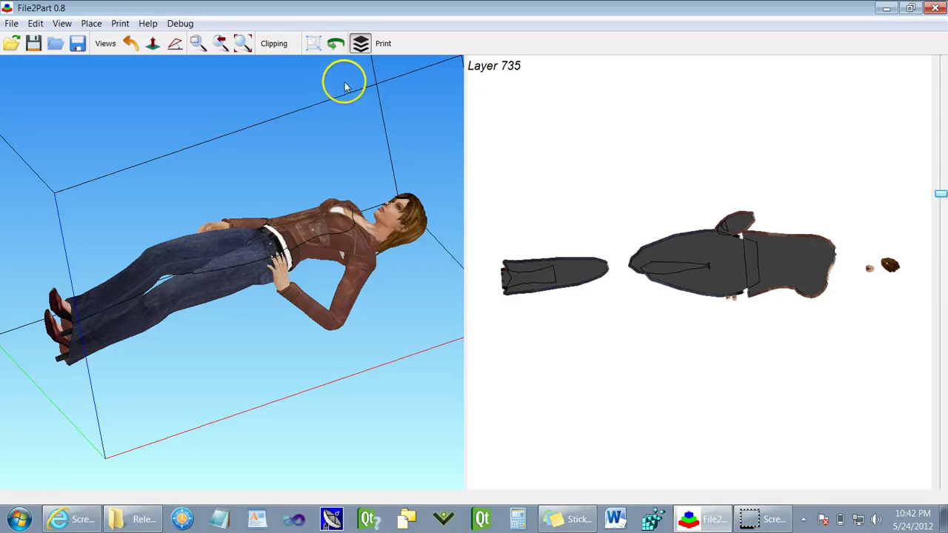
key(alt+p)
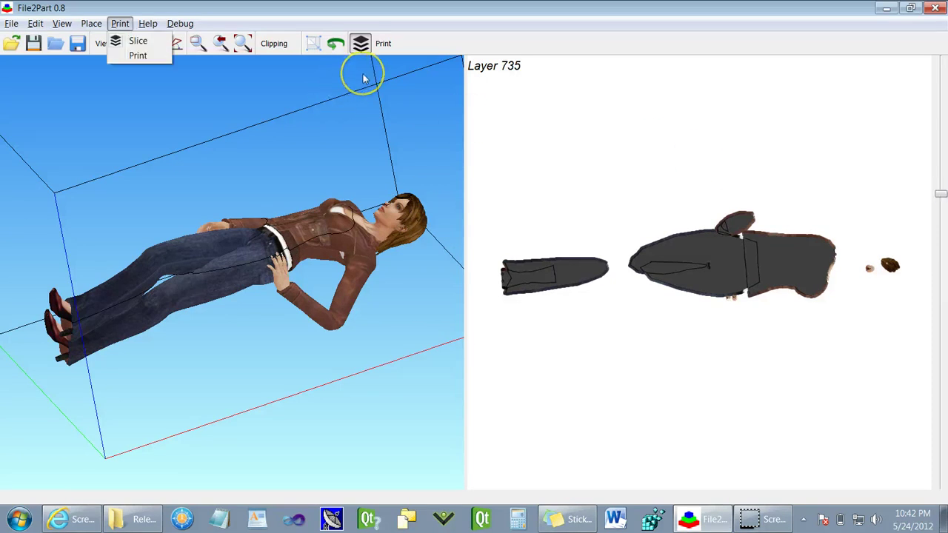